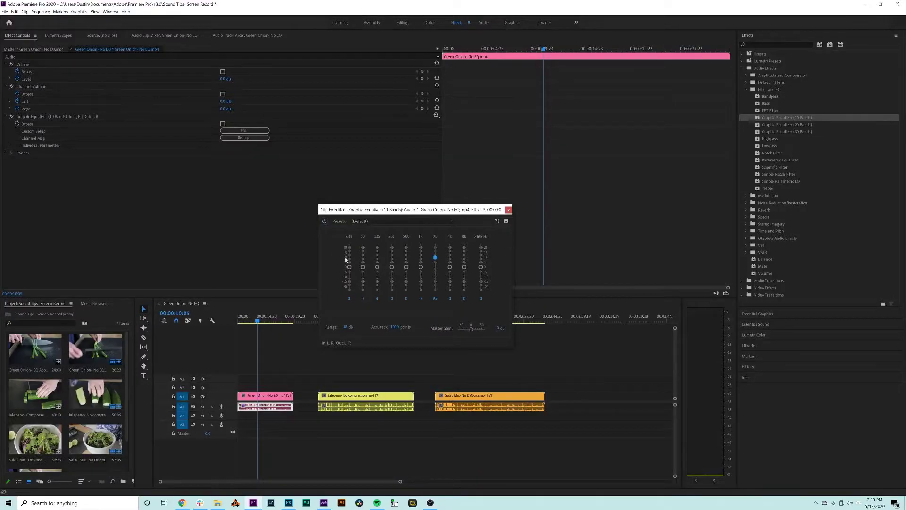
Step: Cut the green onion EQ's 500 Hz band to -10.4 dB and its 8k band to -8.7 dB
{"action": "left_click_drag", "start_coordinate": [408, 269], "coordinate": [406, 280]}
{"action": "left_click_drag", "start_coordinate": [463, 271], "coordinate": [466, 282]}
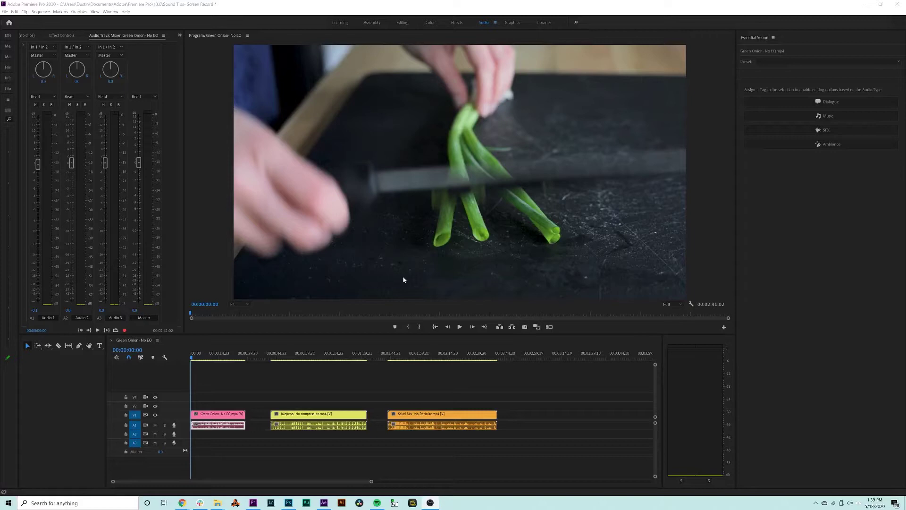
{"action": "left_click", "coordinate": [458, 327]}
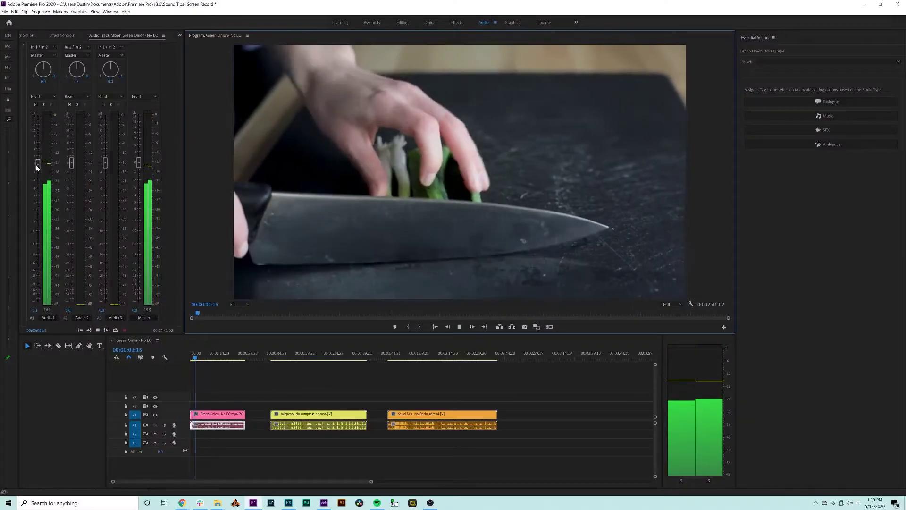
{"action": "left_click_drag", "start_coordinate": [38, 164], "coordinate": [38, 268]}
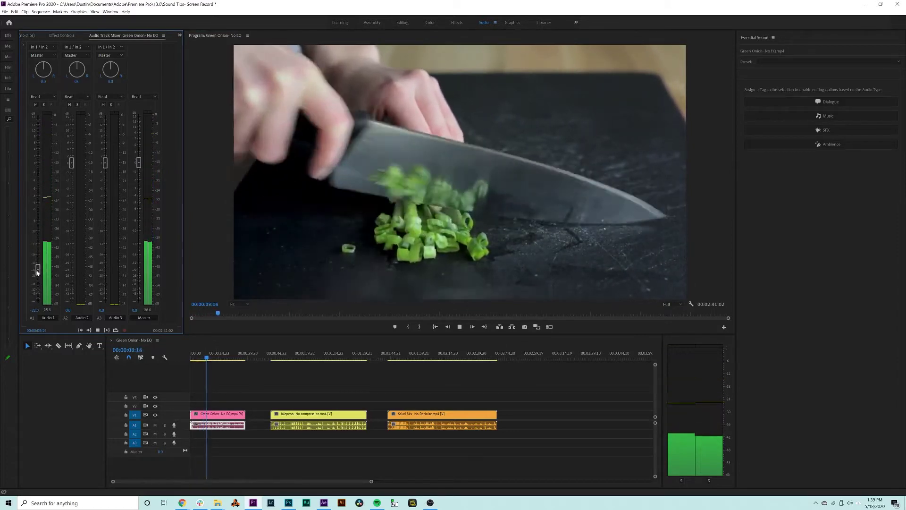
{"action": "key", "text": "space"}
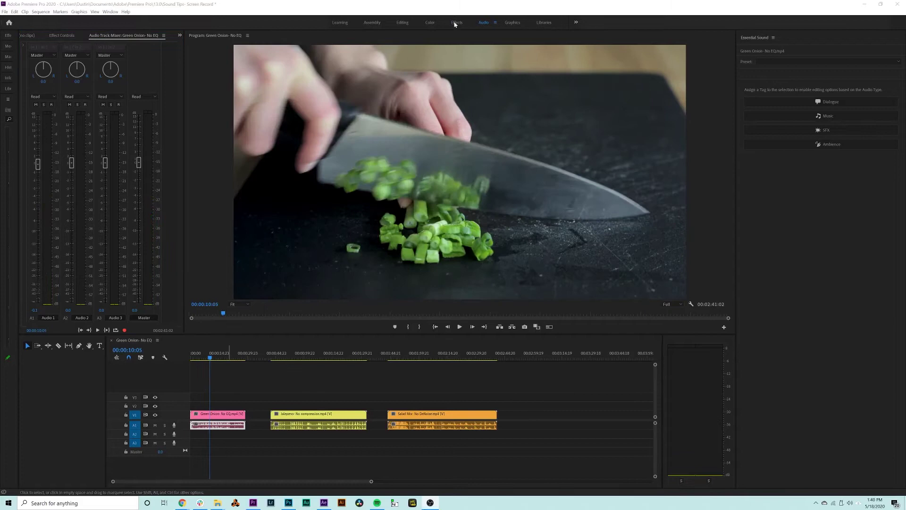
Step: Drop Graphic Equalizer (10 Bands) from Filter and EQ onto the green onion audio on A1, then open its editor
{"action": "left_click", "coordinate": [456, 22]}
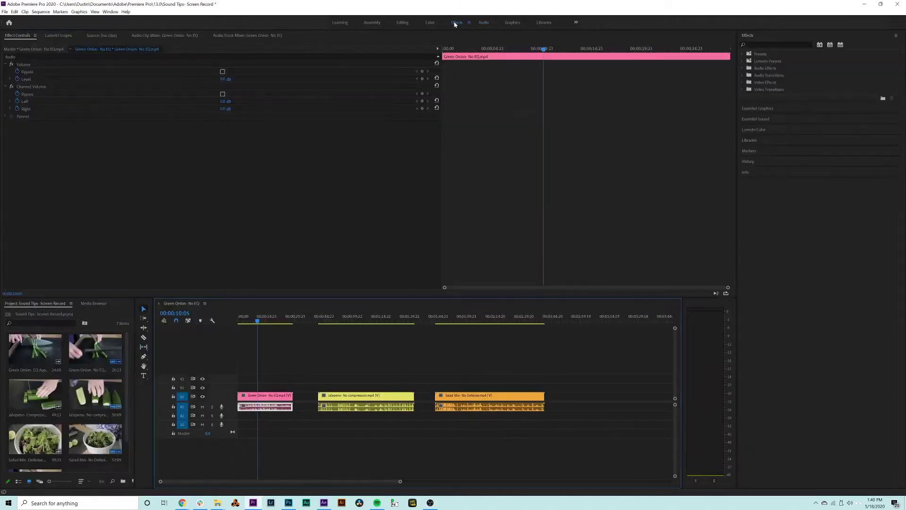
{"action": "left_click", "coordinate": [743, 68]}
{"action": "left_click", "coordinate": [746, 90]}
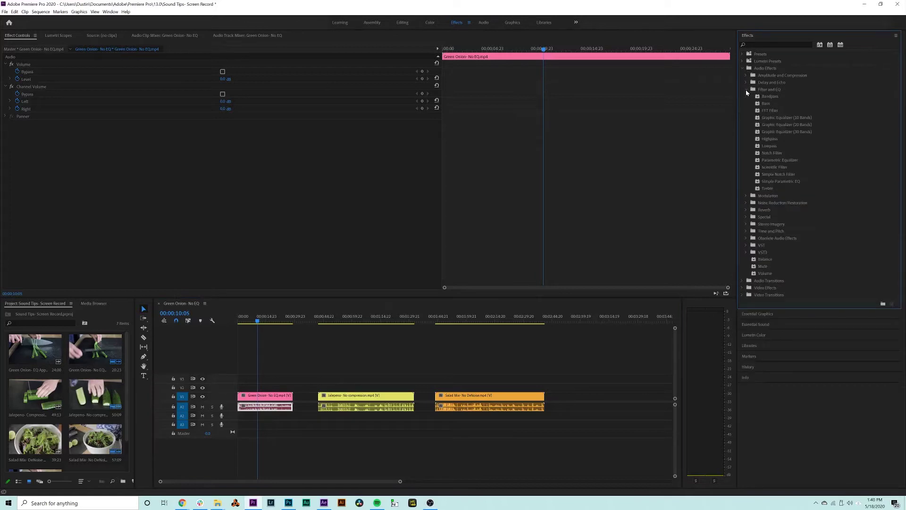
{"action": "left_click_drag", "start_coordinate": [755, 117], "coordinate": [270, 410]}
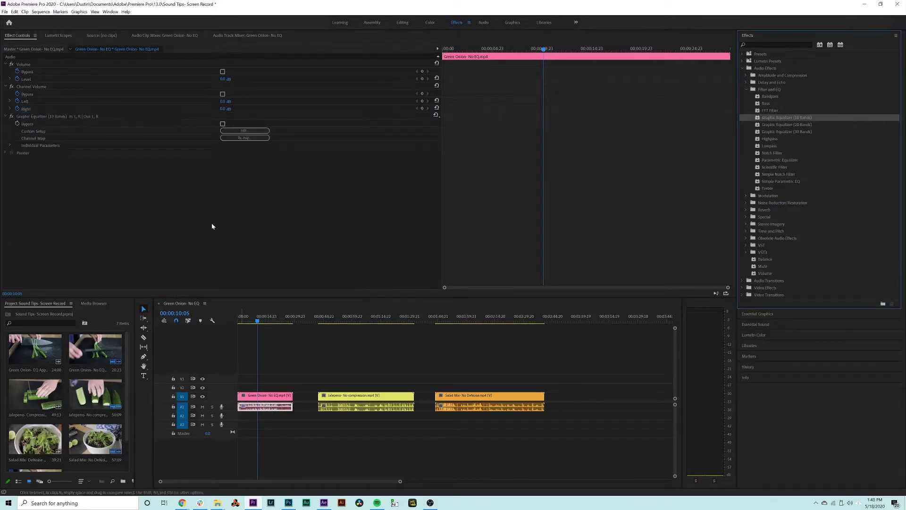
{"action": "left_click", "coordinate": [244, 131]}
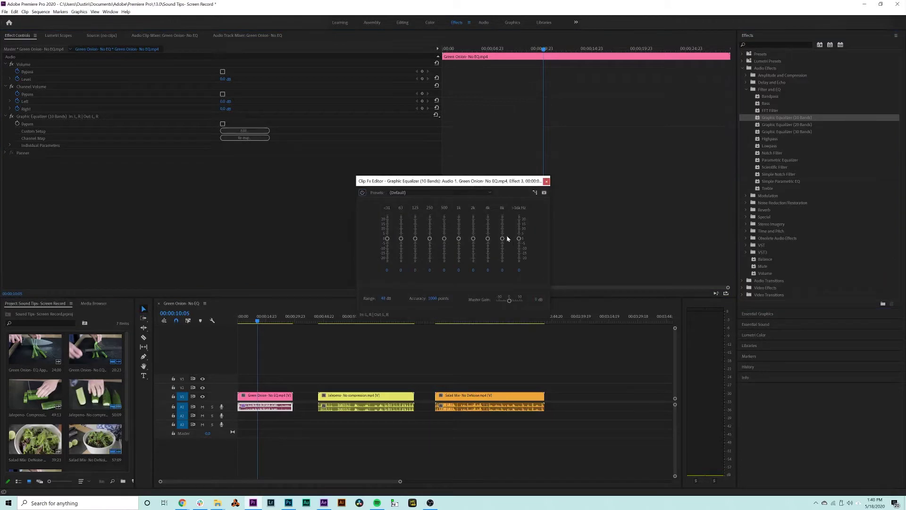
Step: Lower the equalizer's 8k band to -3.3 and the >16k band to about -9, then close the editor
{"action": "left_click_drag", "start_coordinate": [503, 240], "coordinate": [504, 244]}
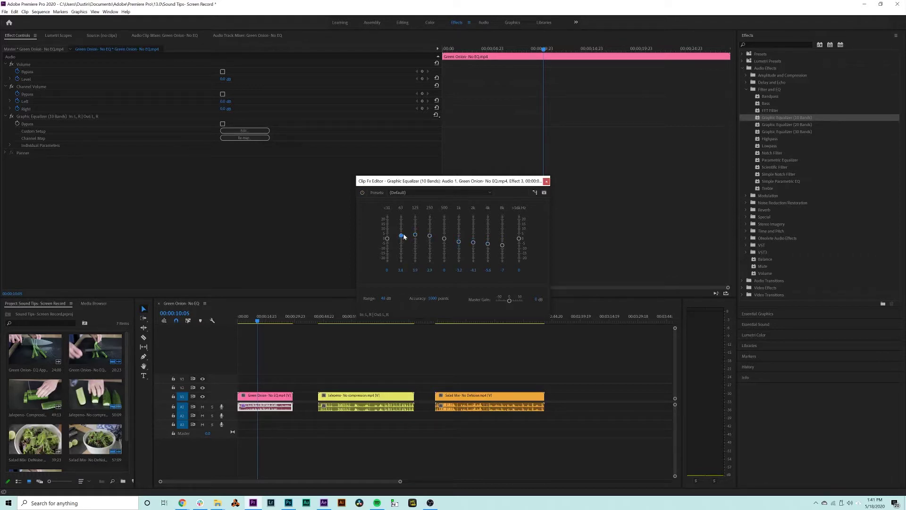
{"action": "left_click_drag", "start_coordinate": [518, 239], "coordinate": [519, 247]}
{"action": "left_click", "coordinate": [546, 181]}
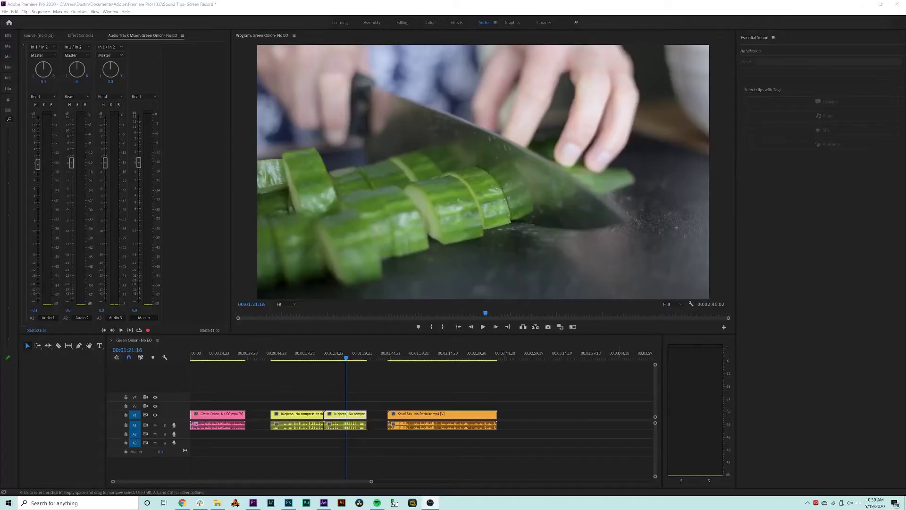
Step: Apply Single-band Compressor from Amplitude and Compression to the jalapeño clip's audio
{"action": "left_click", "coordinate": [455, 23]}
{"action": "left_click", "coordinate": [741, 69]}
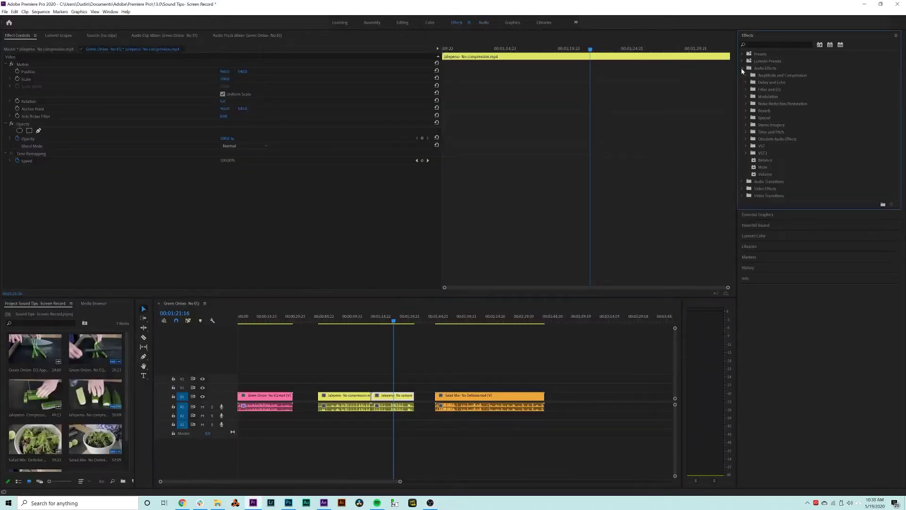
{"action": "left_click", "coordinate": [747, 75]}
{"action": "left_click_drag", "start_coordinate": [781, 140], "coordinate": [393, 407]}
{"action": "left_click", "coordinate": [396, 407]}
Step: Set the compressor threshold to about -36 dB and the ratio to 16.3:1
{"action": "left_click", "coordinate": [235, 130]}
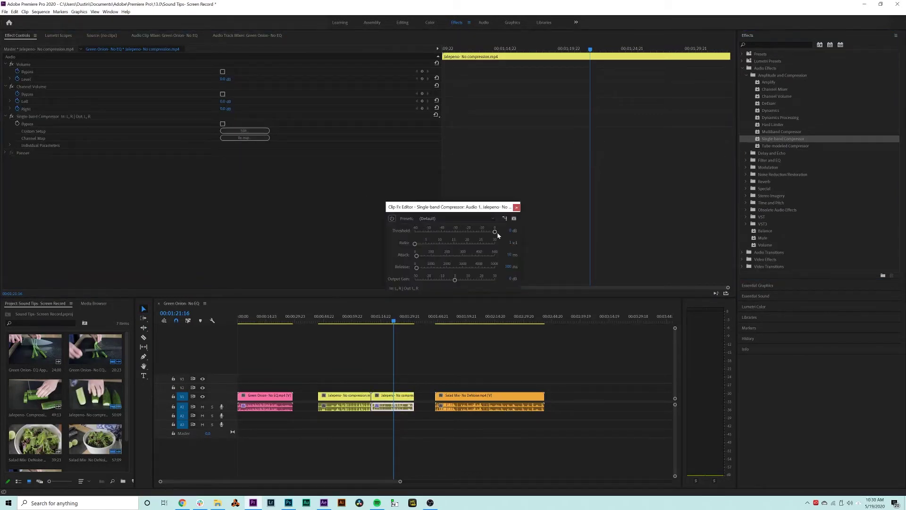
{"action": "left_click_drag", "start_coordinate": [494, 231], "coordinate": [446, 231]}
{"action": "left_click_drag", "start_coordinate": [415, 246], "coordinate": [448, 246]}
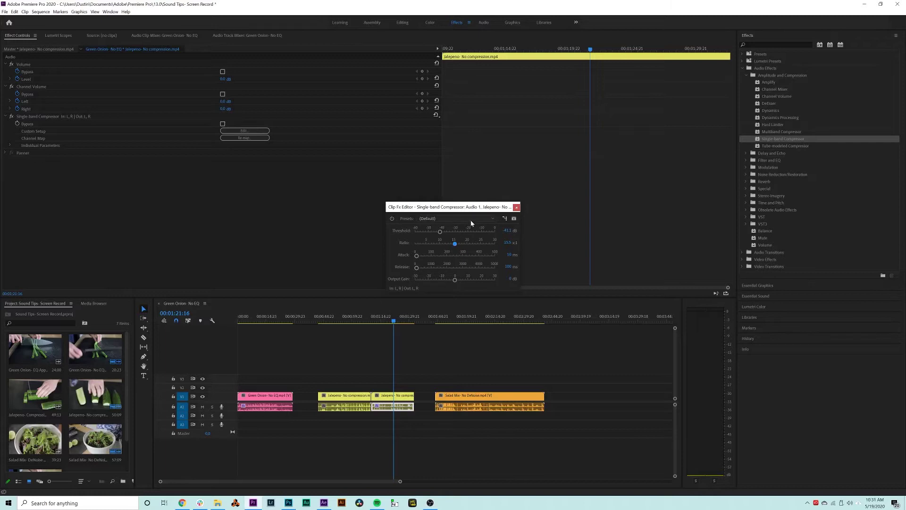
{"action": "left_click_drag", "start_coordinate": [454, 244], "coordinate": [458, 246]}
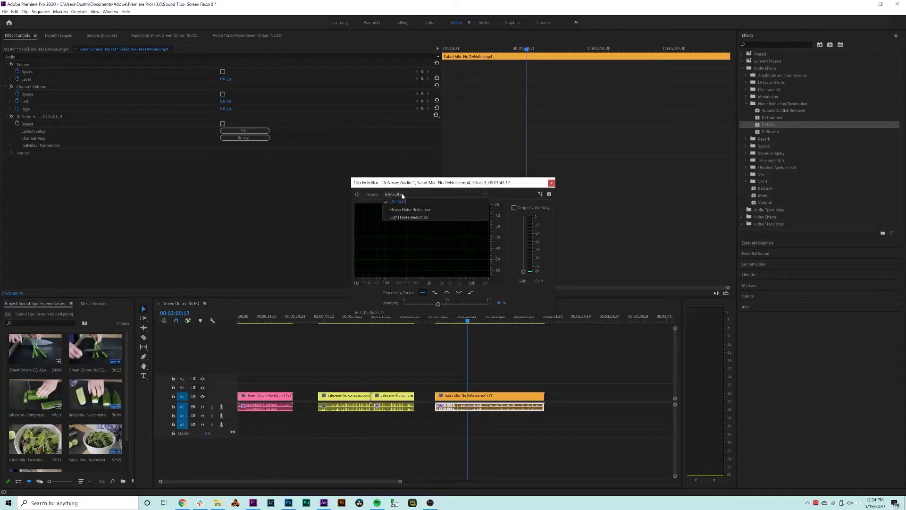
Step: Leave DeNoise on its (Default) preset and restart playback of the salad clip
{"action": "left_click", "coordinate": [402, 195]}
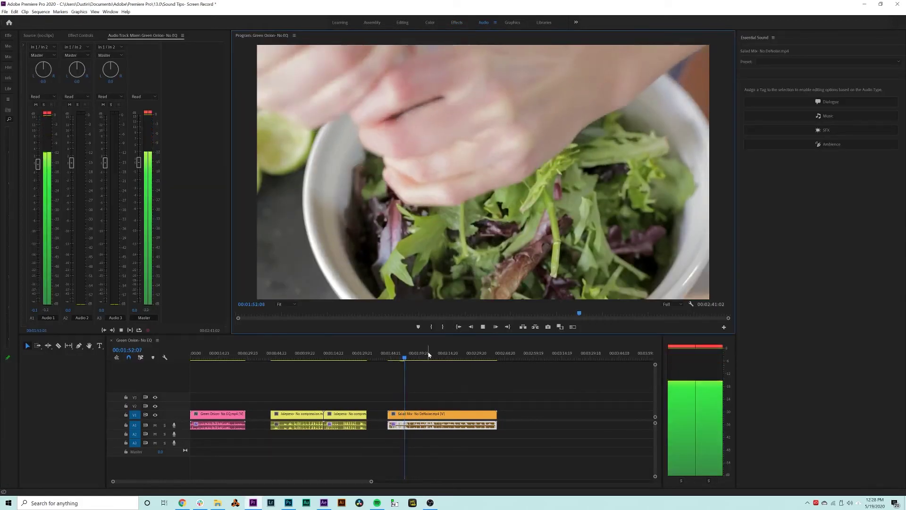
{"action": "left_click", "coordinate": [483, 326]}
{"action": "left_click", "coordinate": [483, 326]}
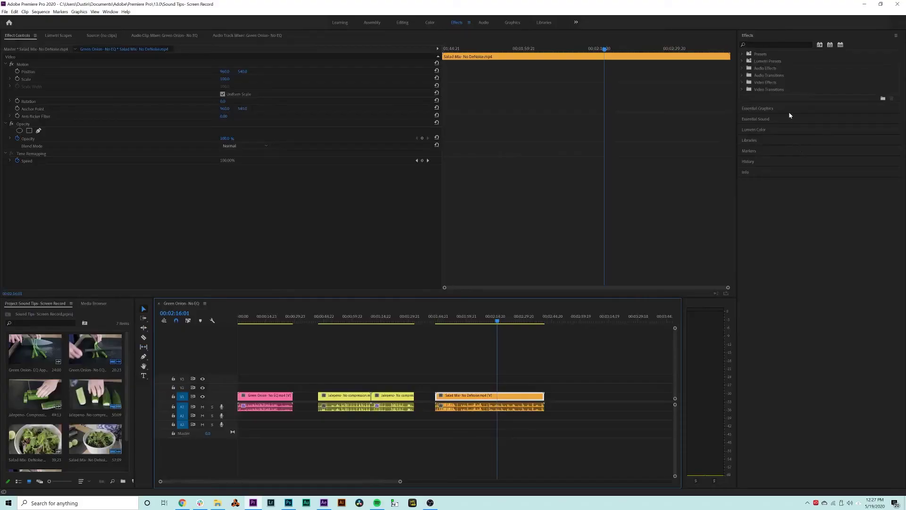
Step: Add DeNoise from Noise Reduction/Restoration to the Salad Mix audio and play the salad clip
{"action": "left_click", "coordinate": [743, 68]}
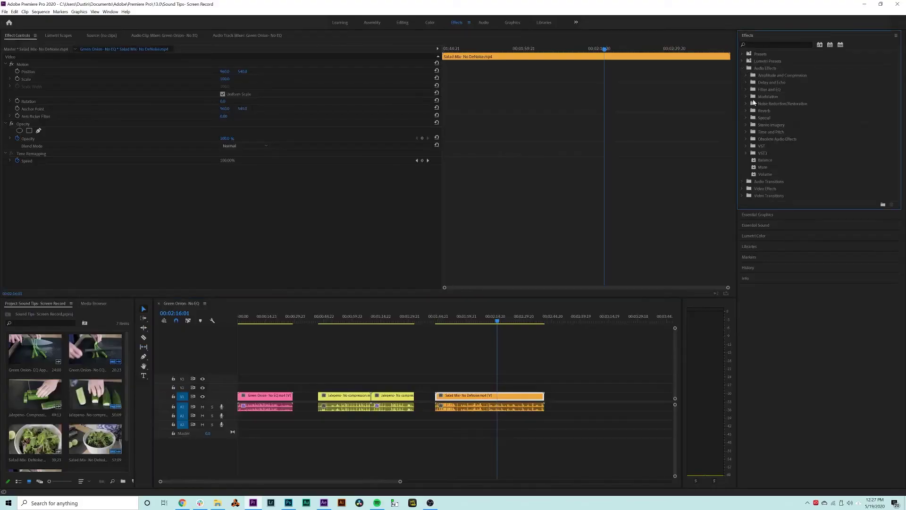
{"action": "left_click", "coordinate": [746, 104]}
{"action": "left_click", "coordinate": [766, 125]}
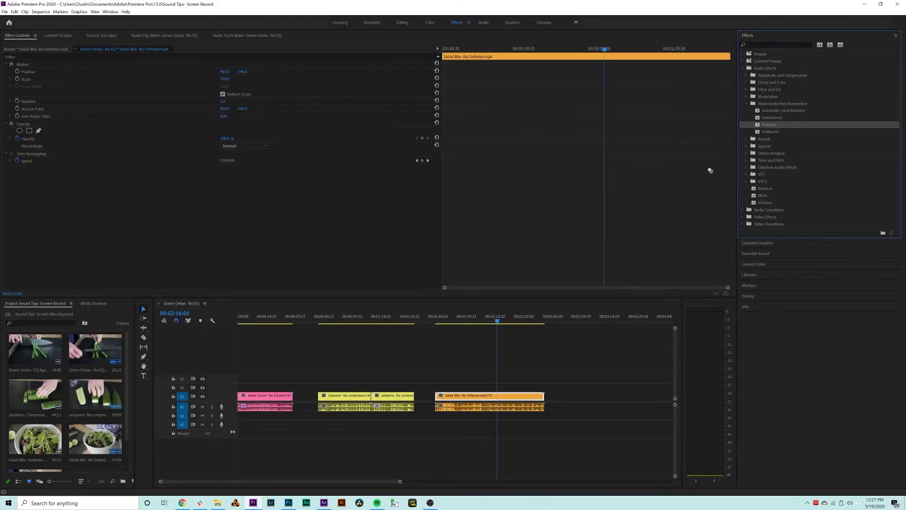
{"action": "left_click_drag", "start_coordinate": [529, 408], "coordinate": [530, 408]}
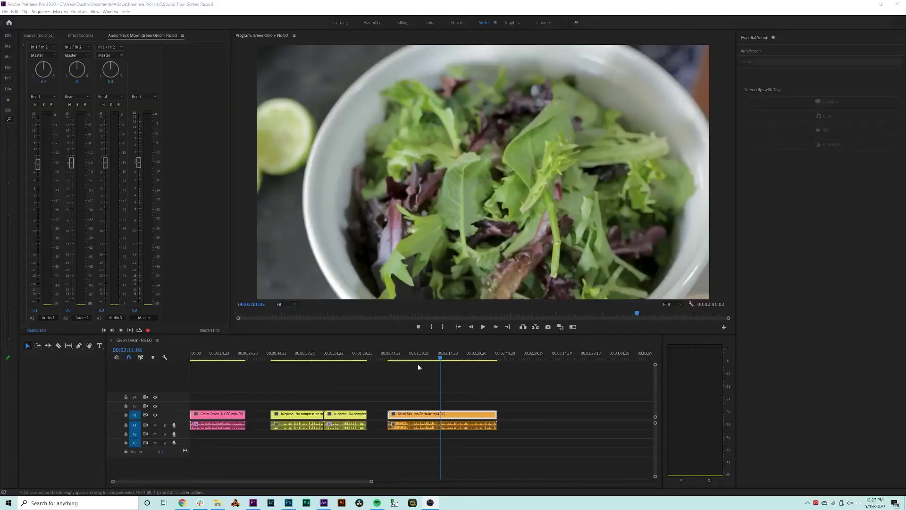
{"action": "left_click", "coordinate": [441, 358]}
{"action": "key", "text": "space"}
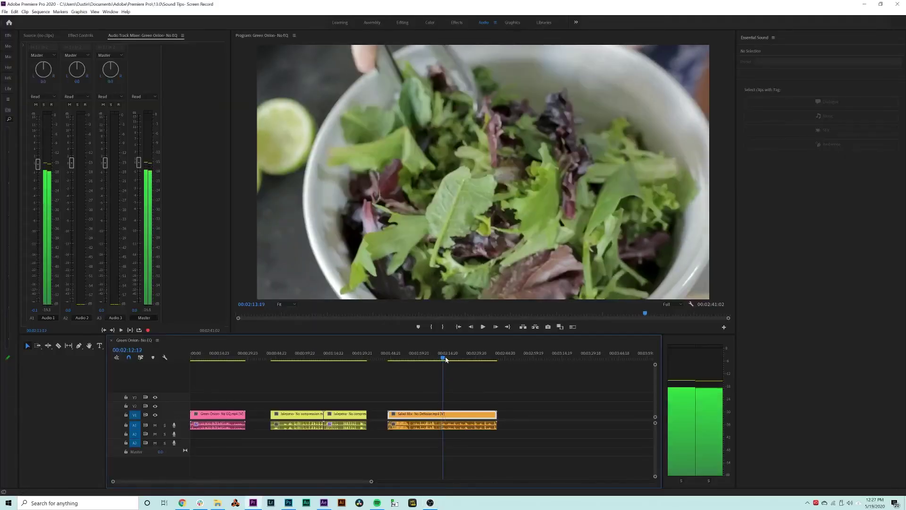